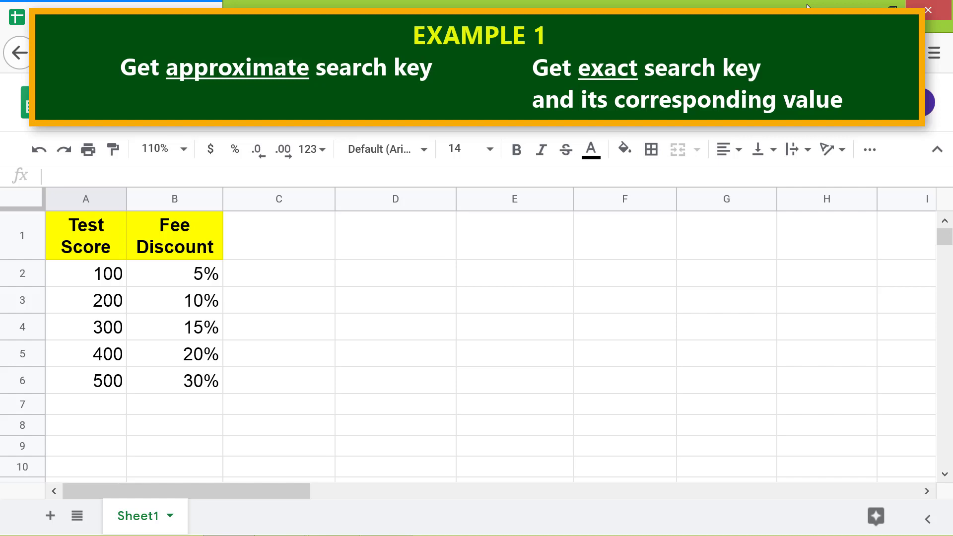
Step: Enter two-line headers 'Searched Test Score', 'Found Test Score' and 'Fee Discount' in D1:F1
left_click(385, 247)
type("Searched")
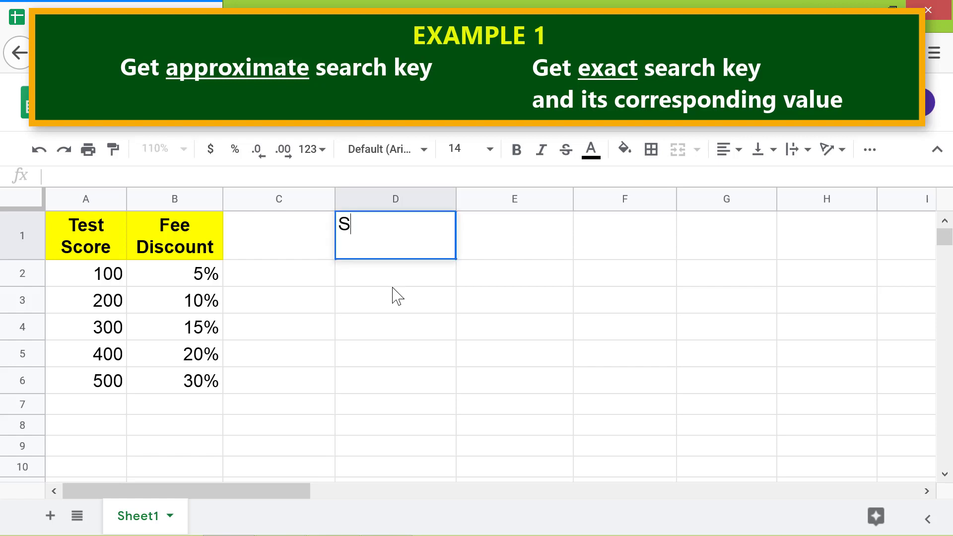
key("alt+Return")
type("Test Score")
key("Tab")
type("Found")
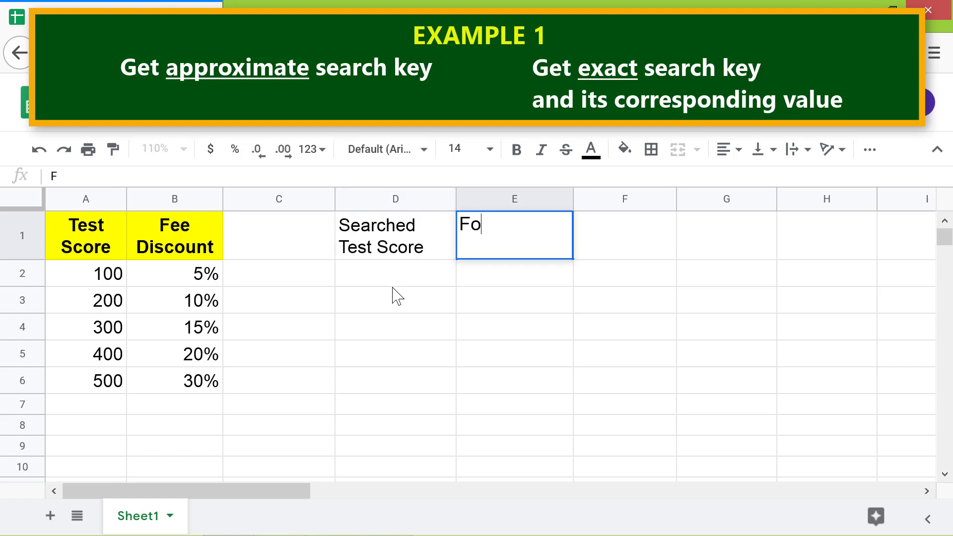
key("alt+Return")
type("Test Score")
key("Tab")
type("Fee")
key("alt+Return")
type("Discount")
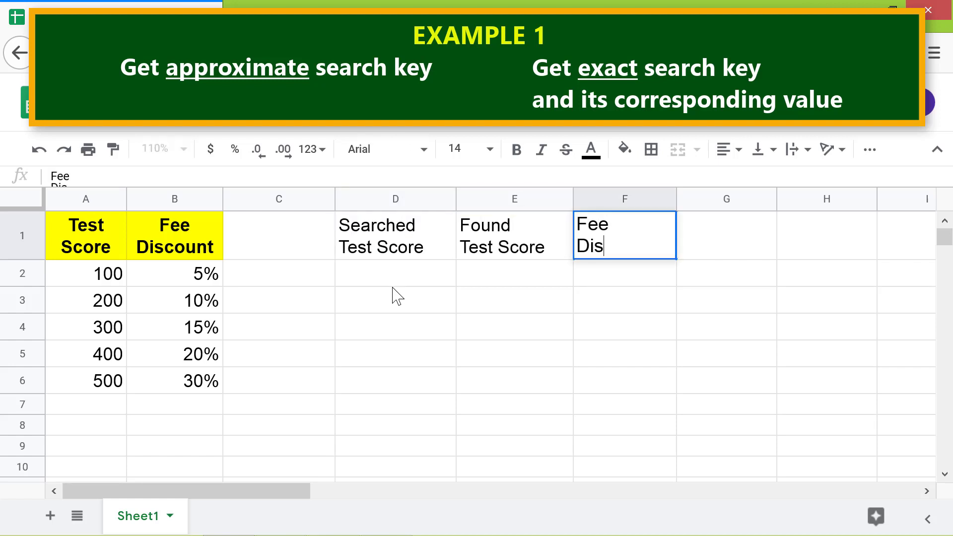
Step: Style the three headers with a purple fill and white text
left_click(426, 252, "shift")
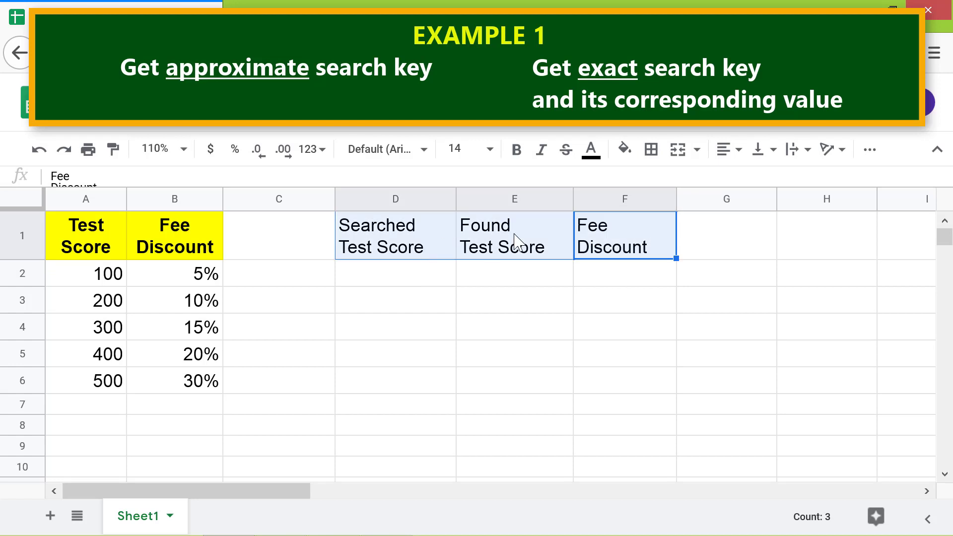
left_click(625, 148)
left_click(793, 310)
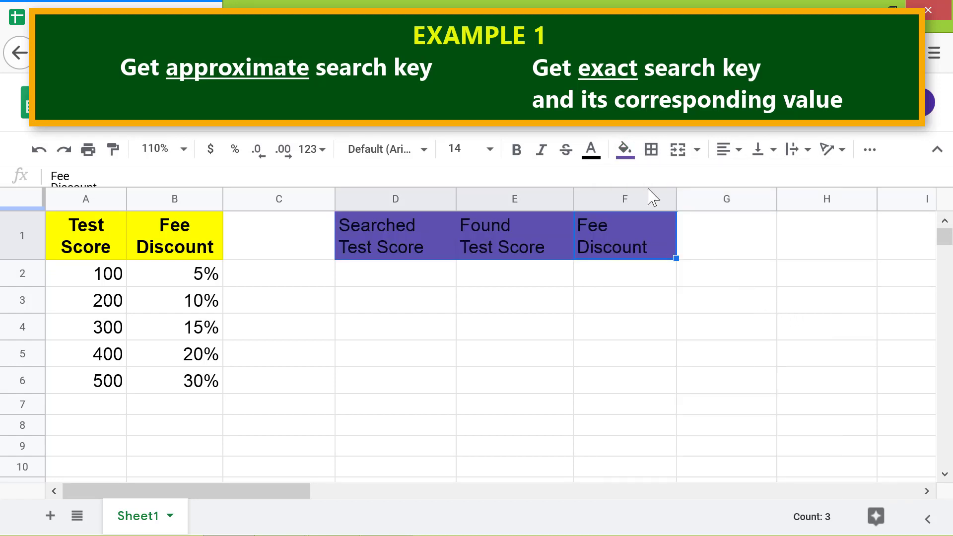
left_click(591, 147)
left_click(777, 209)
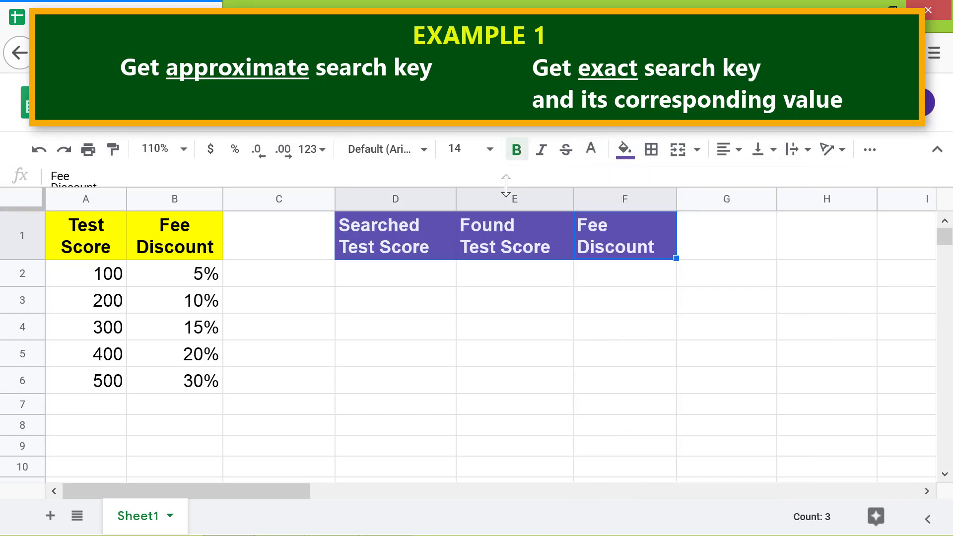
left_click(424, 281)
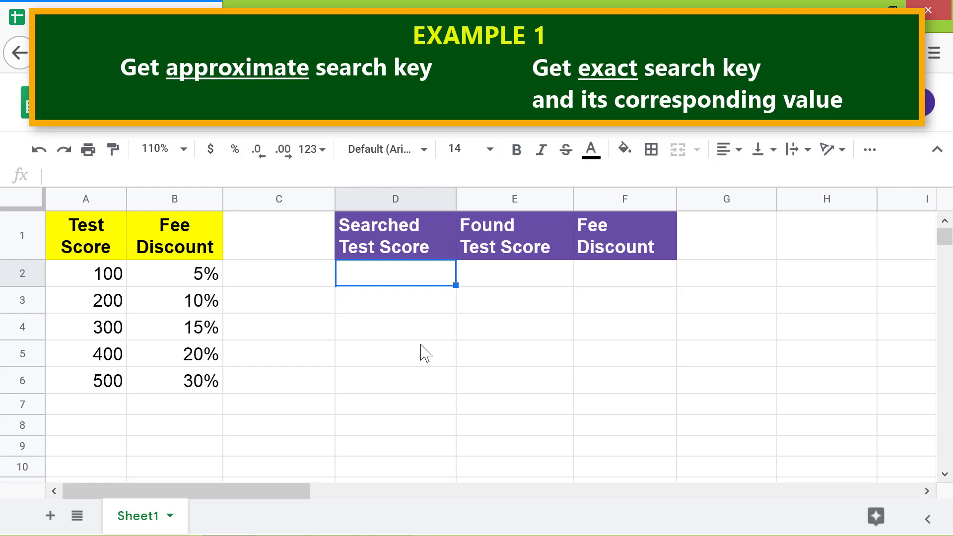
Step: Enter 330 in D2 and =LOOKUP(D2,A2:A6) in E2, returning 300
type("330")
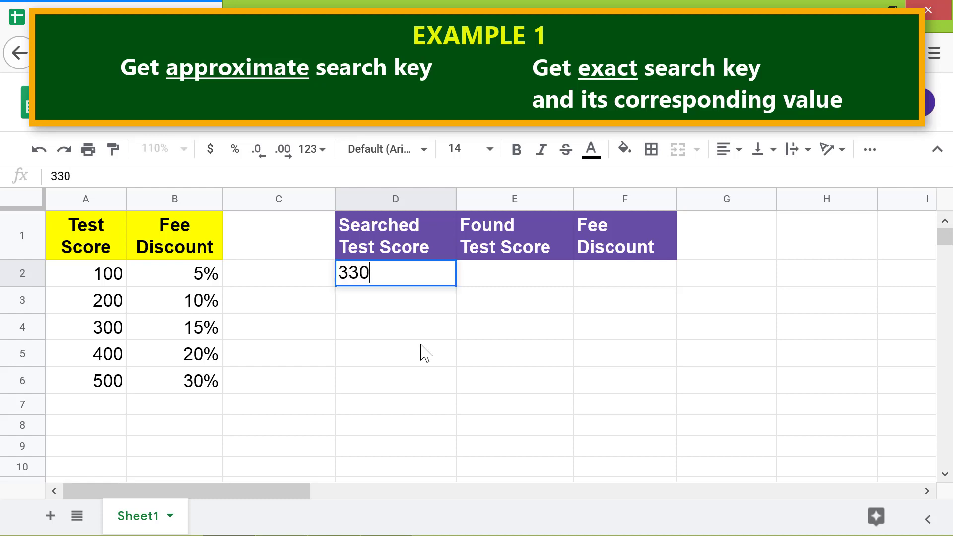
key("Tab")
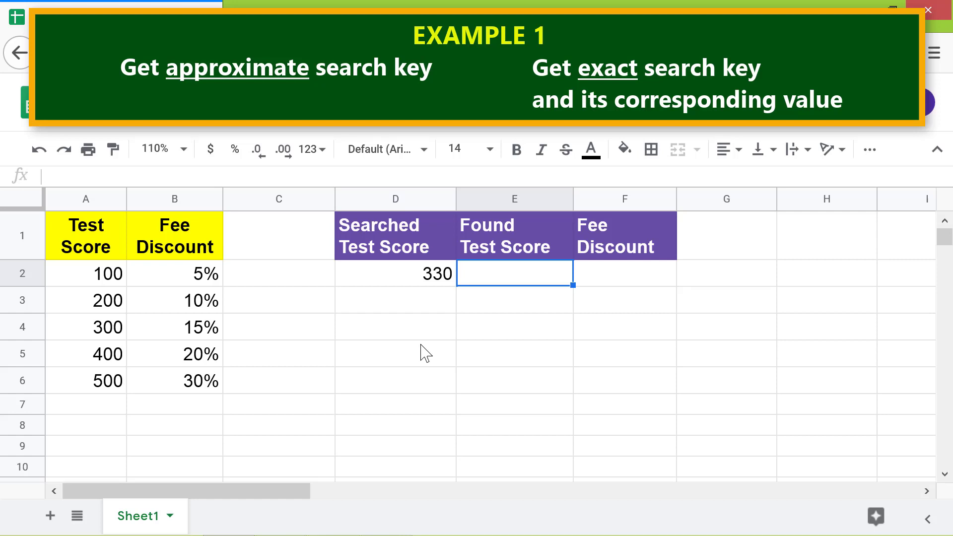
type("=loo")
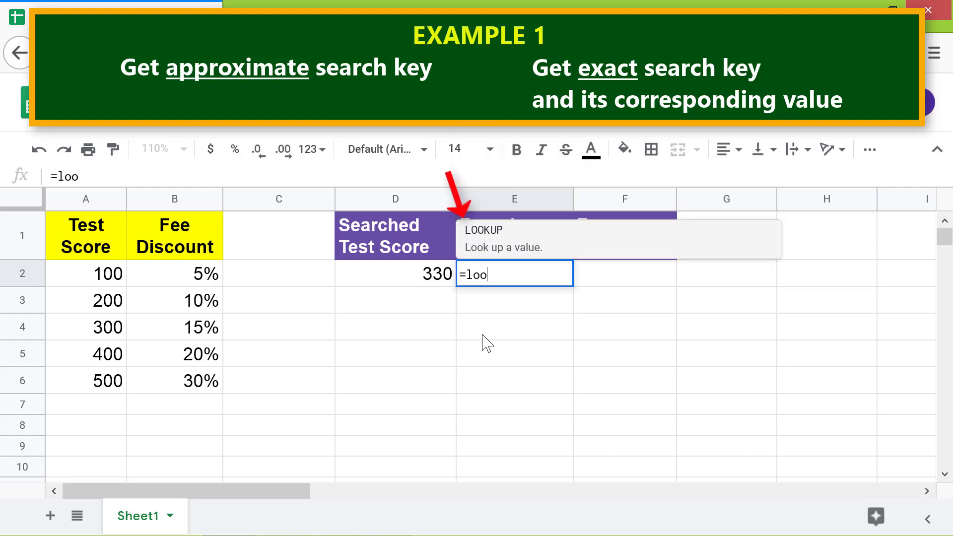
left_click(545, 240)
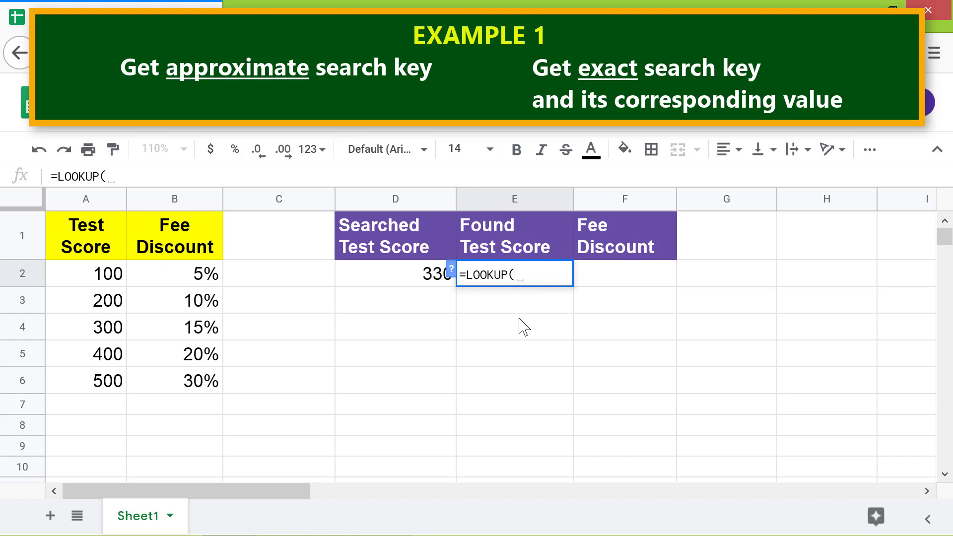
left_click(421, 273)
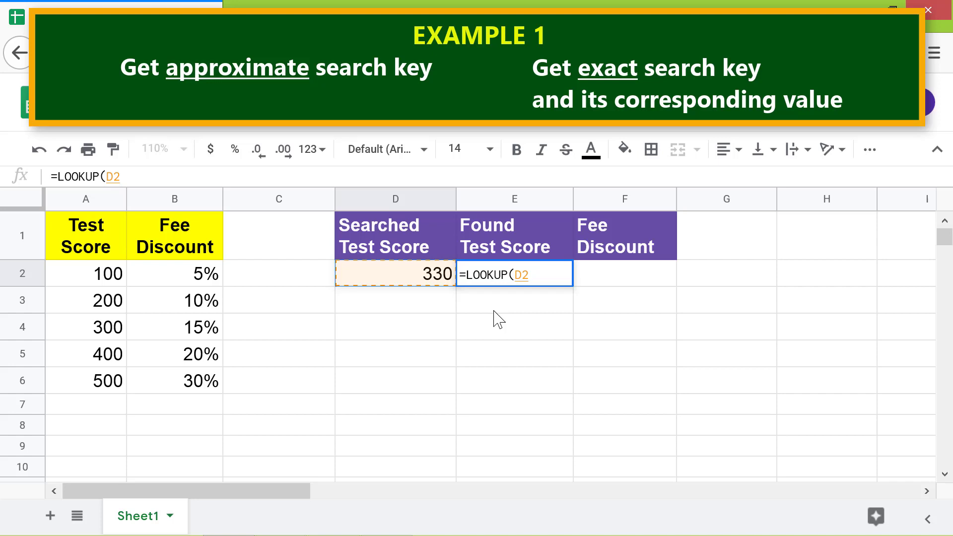
type(",")
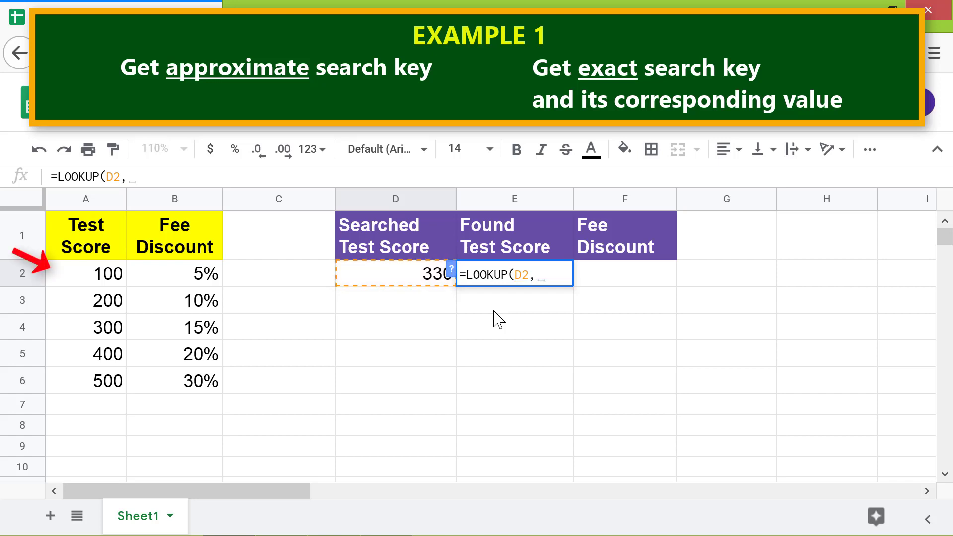
left_click(116, 278)
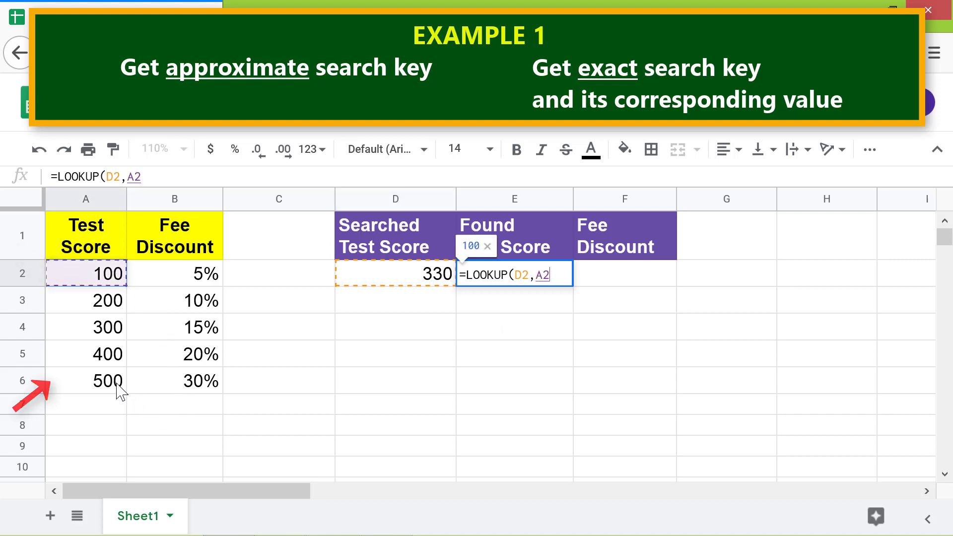
left_click_drag(119, 392, 119, 392)
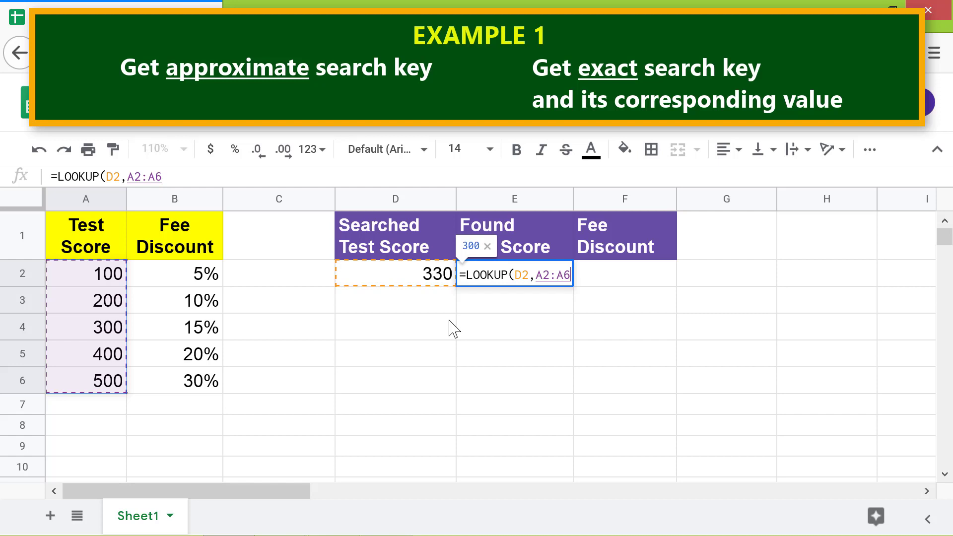
key("Return")
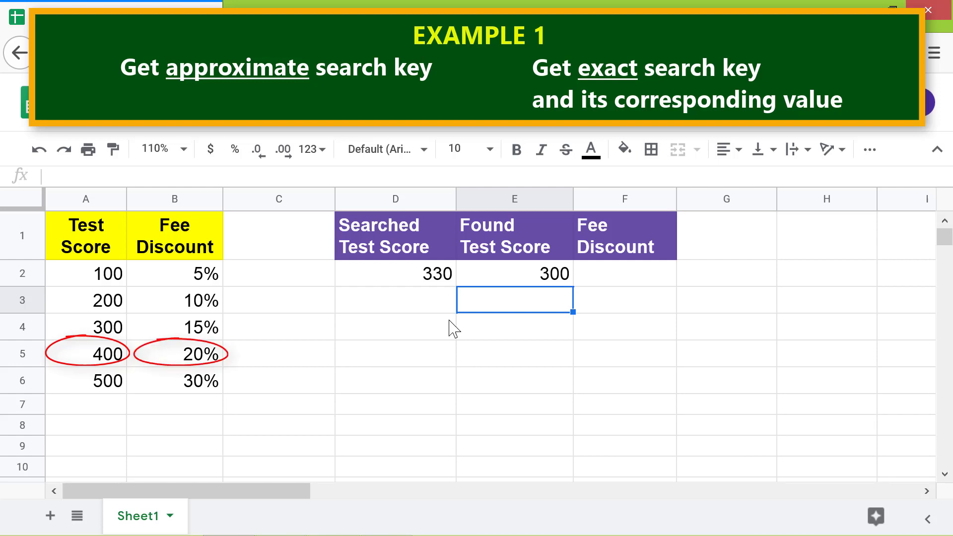
Step: Change the searched score in D2 to 400
left_click(429, 277)
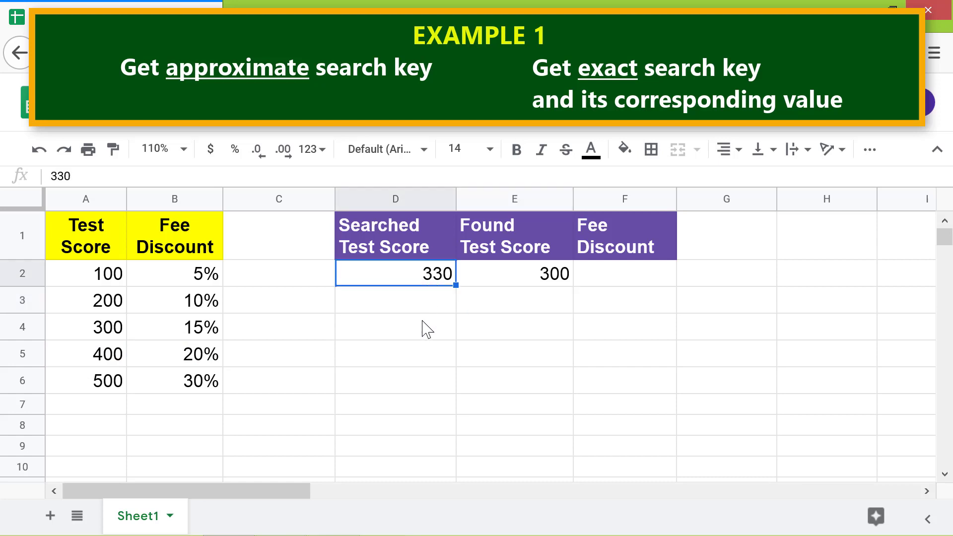
type("400")
key("Return")
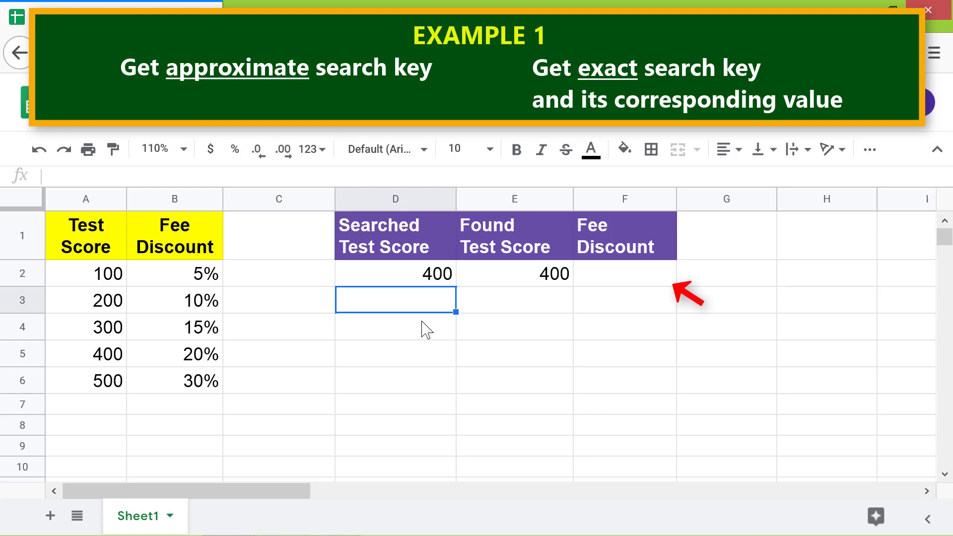
Step: Enter =LOOKUP(D2,A2:A6,B2:B6) in F2 to return the matching fee discount
left_click(611, 280)
type("=loo")
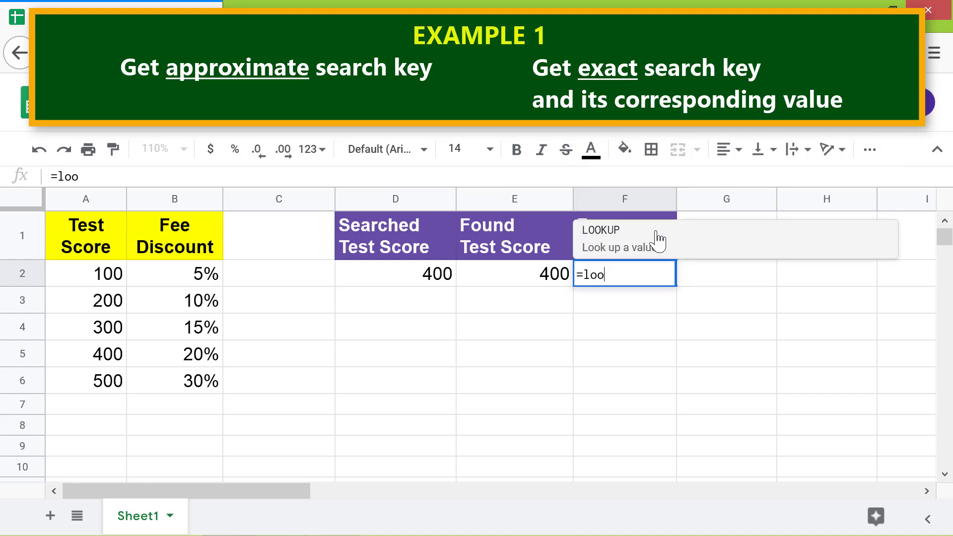
left_click(659, 240)
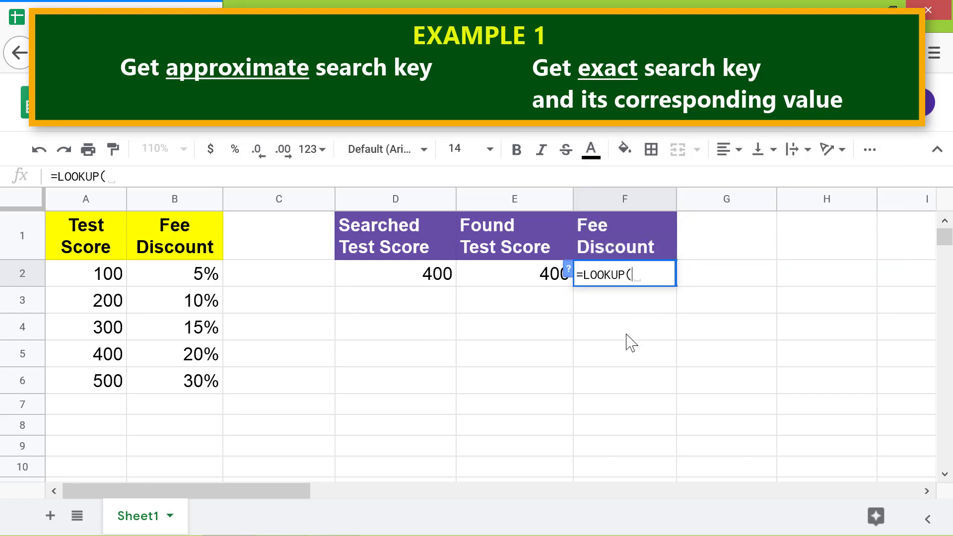
left_click(445, 278)
type(",")
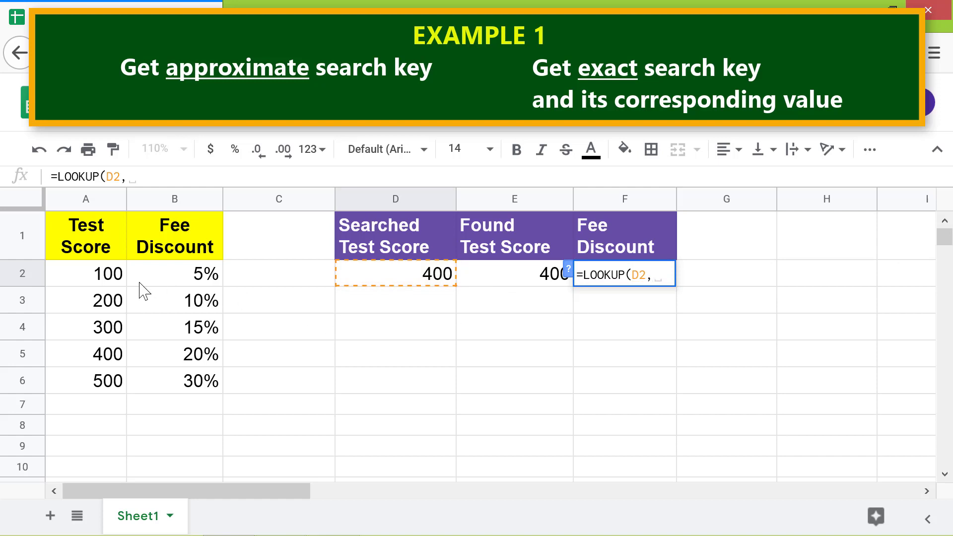
left_click(112, 277)
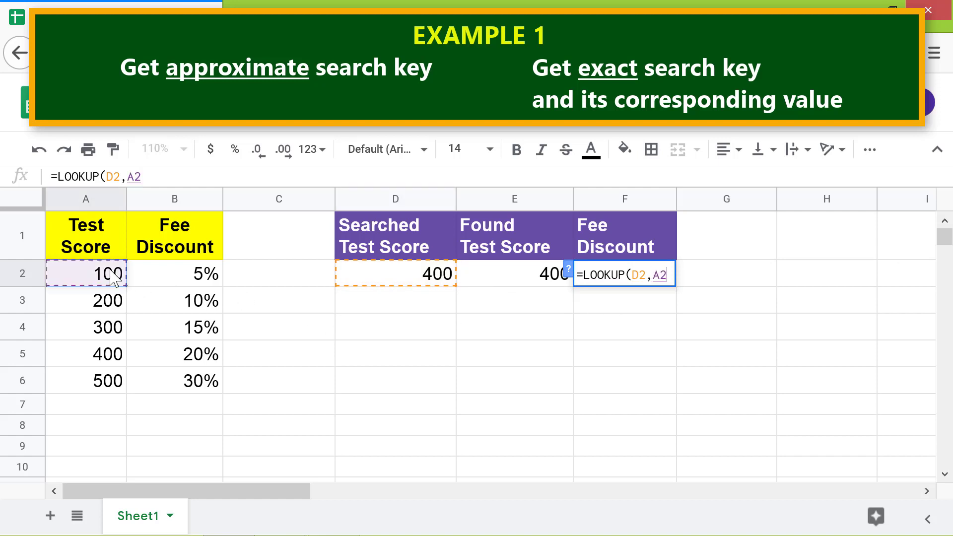
left_click(113, 389, "shift")
type(",")
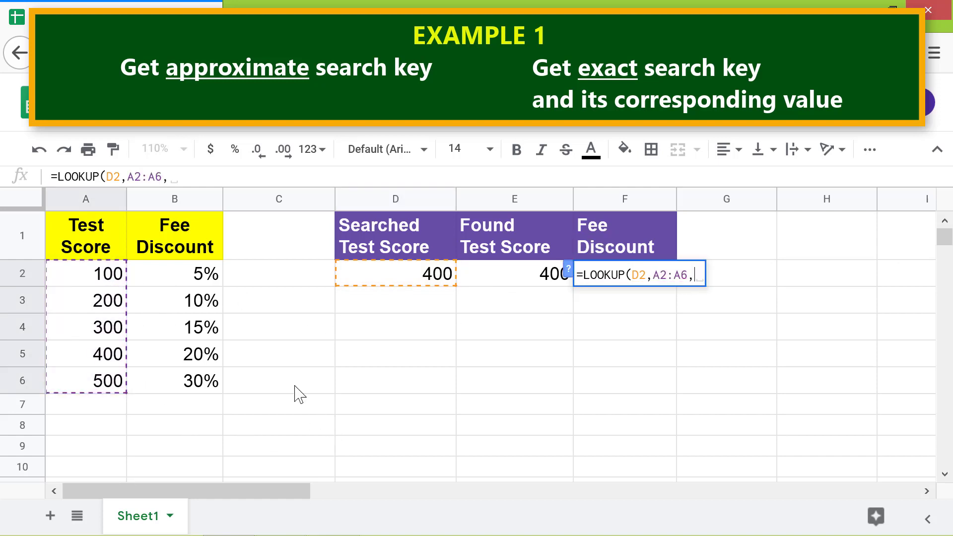
left_click(207, 279)
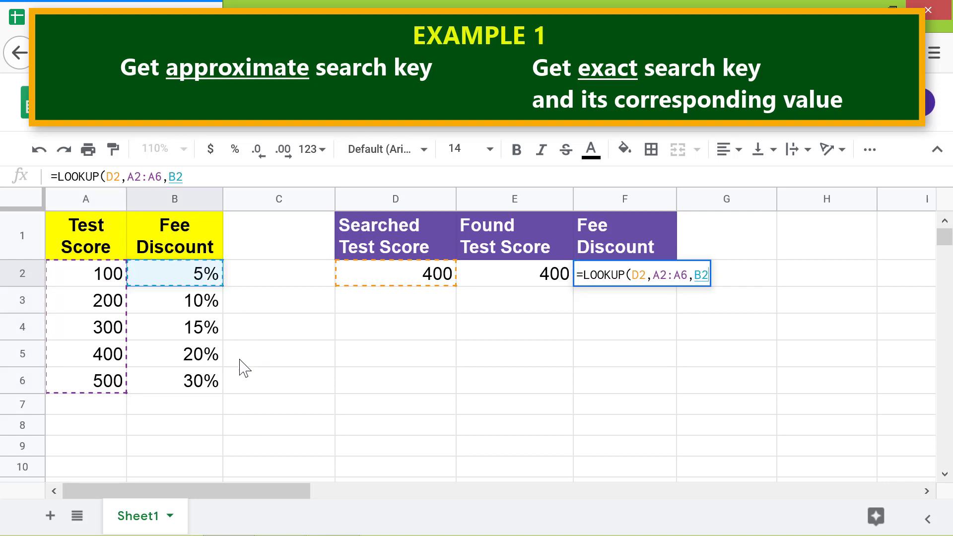
left_click(204, 390, "shift")
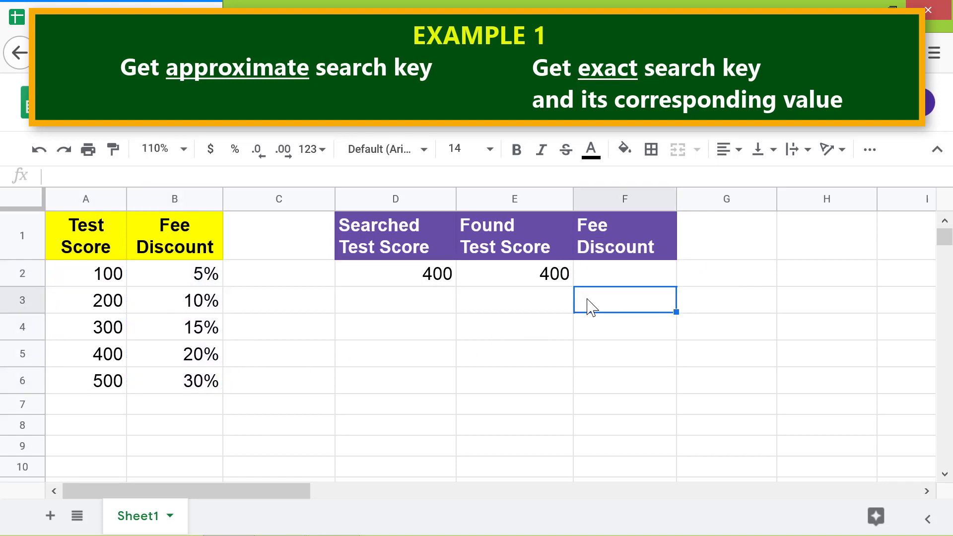
key("Return")
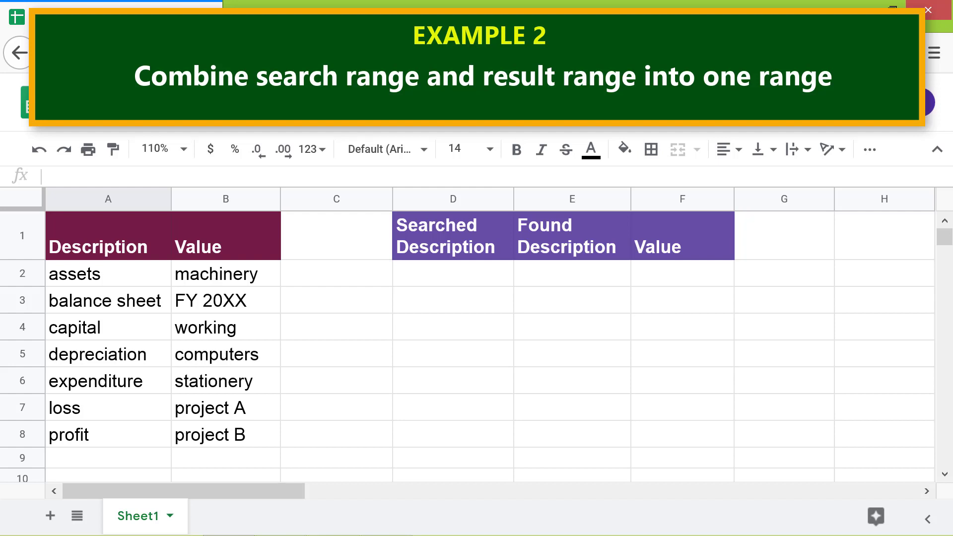
Step: Enter 'balance sheet' as the searched description in D2
left_click(479, 281)
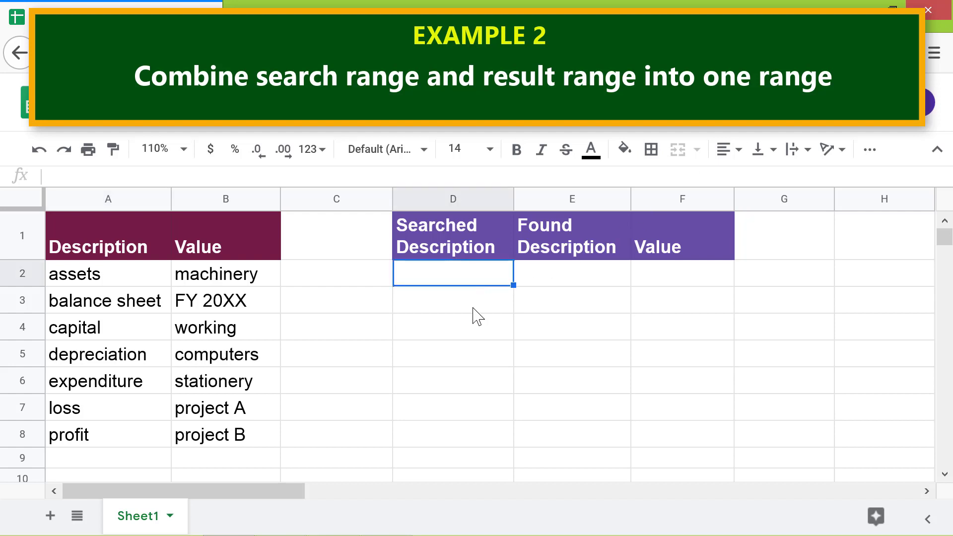
type("balance")
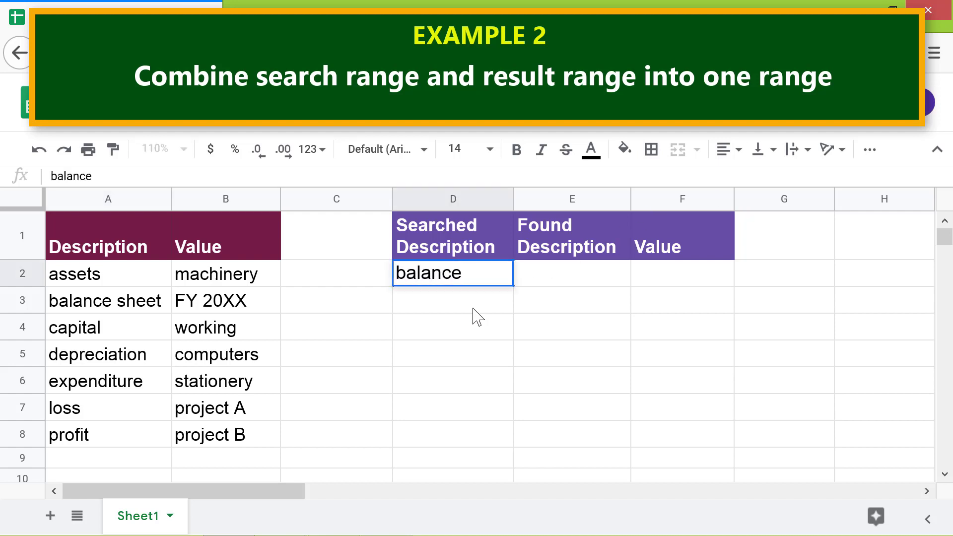
type(" sheet")
key("Return")
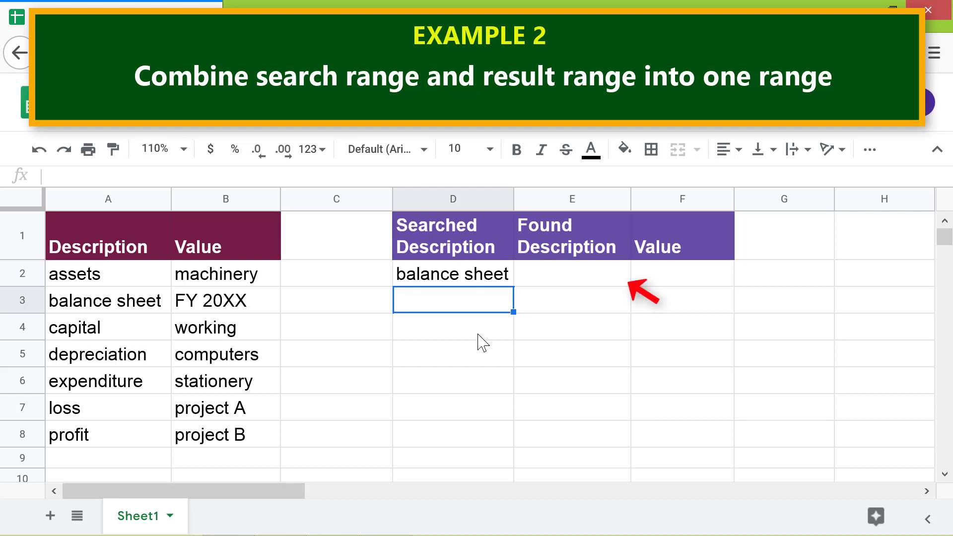
Step: Enter =LOOKUP(D2,A2:A8) in E2 and widen column E to fit the result
left_click(557, 278)
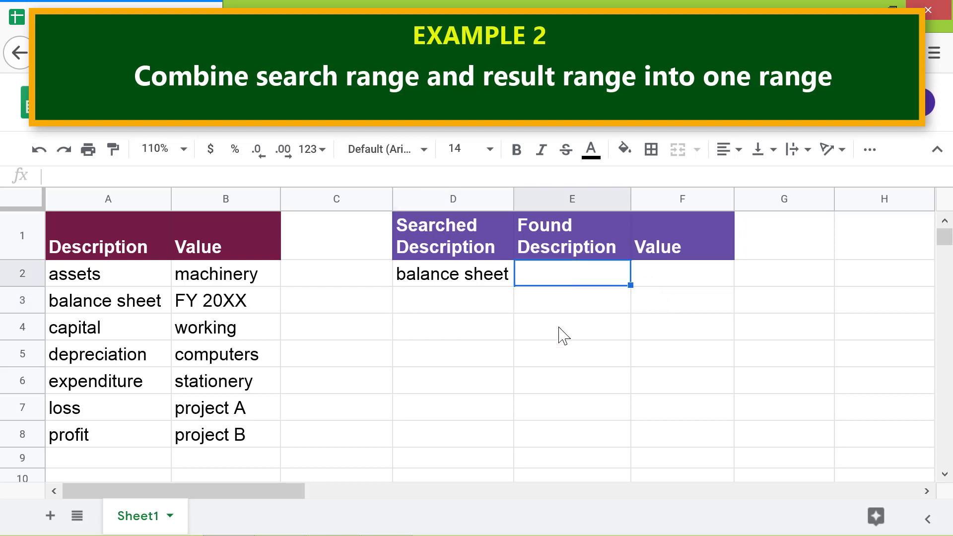
type("=loo")
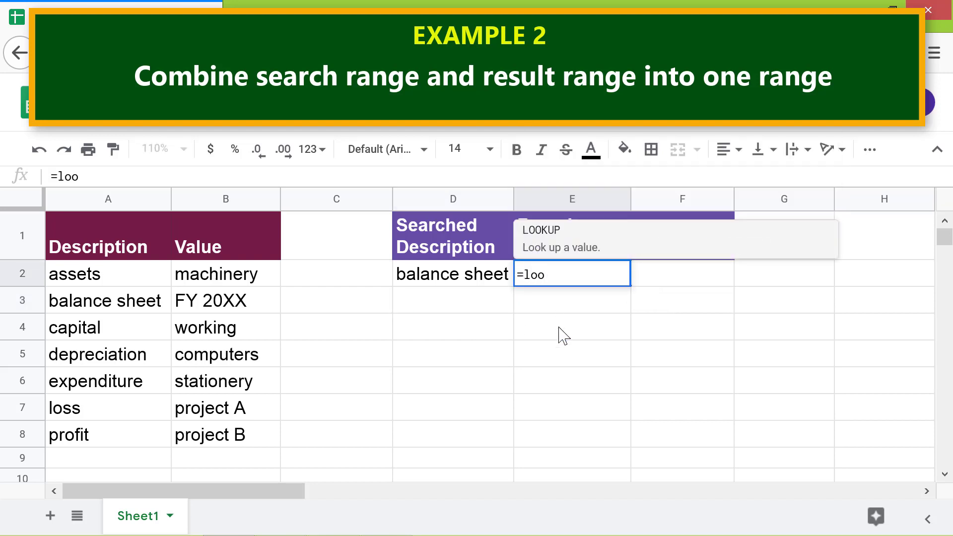
left_click(598, 245)
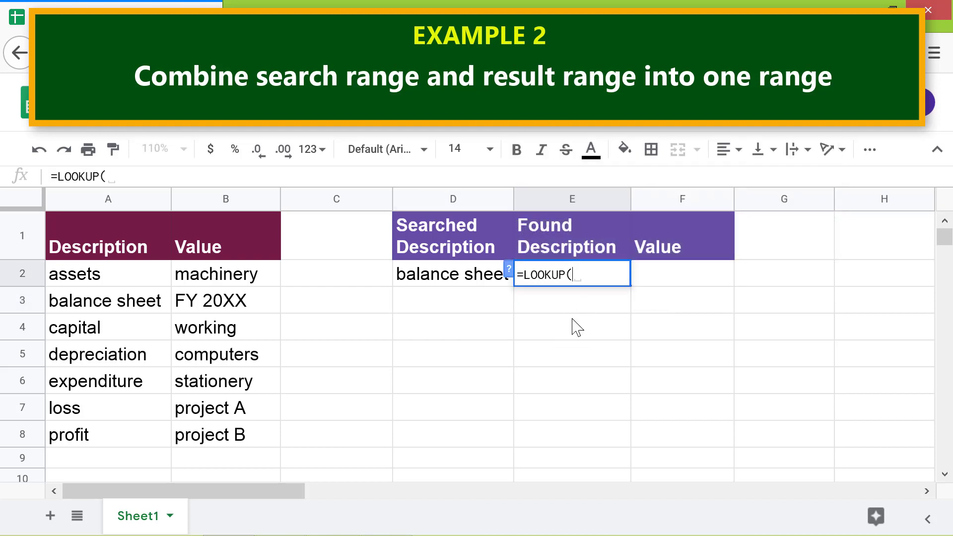
left_click(426, 278)
type(",")
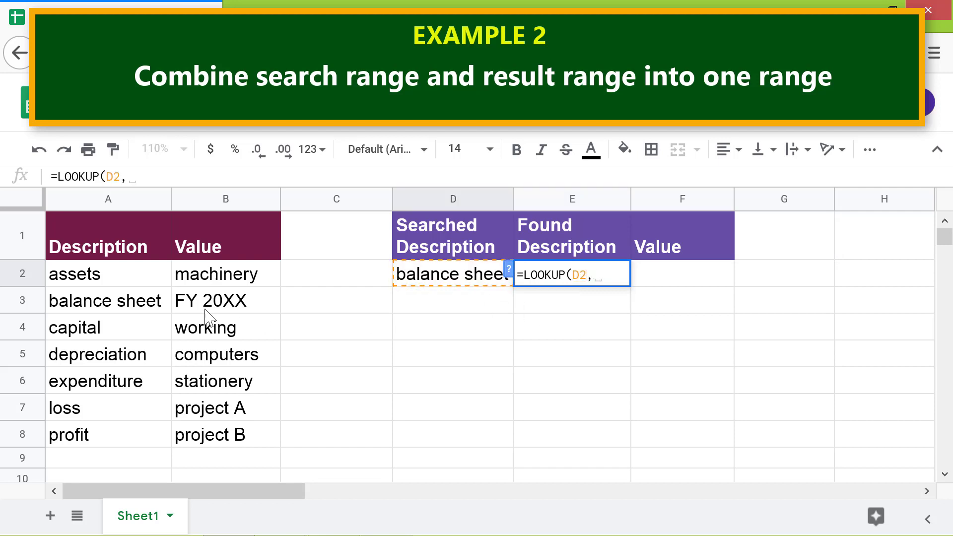
left_click(132, 276)
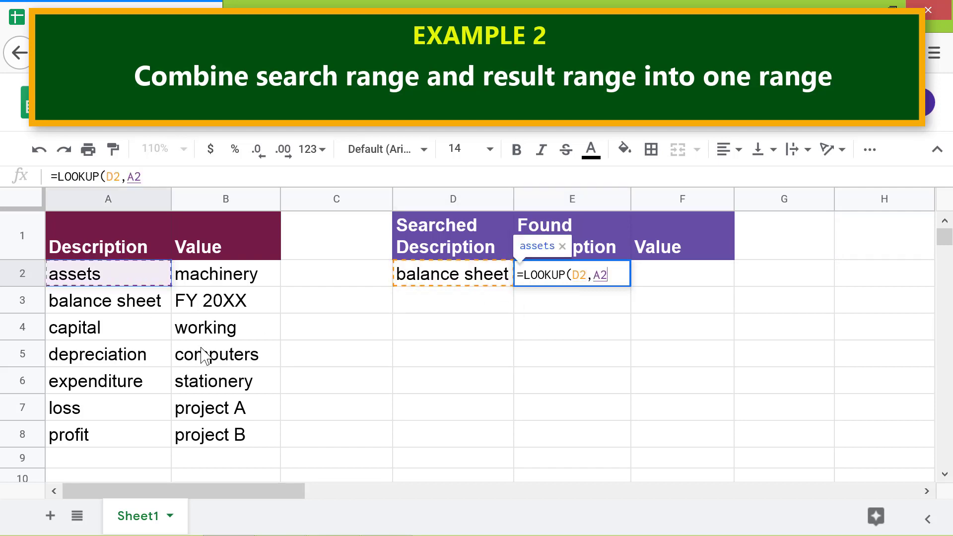
left_click(125, 437, "shift")
key("Return")
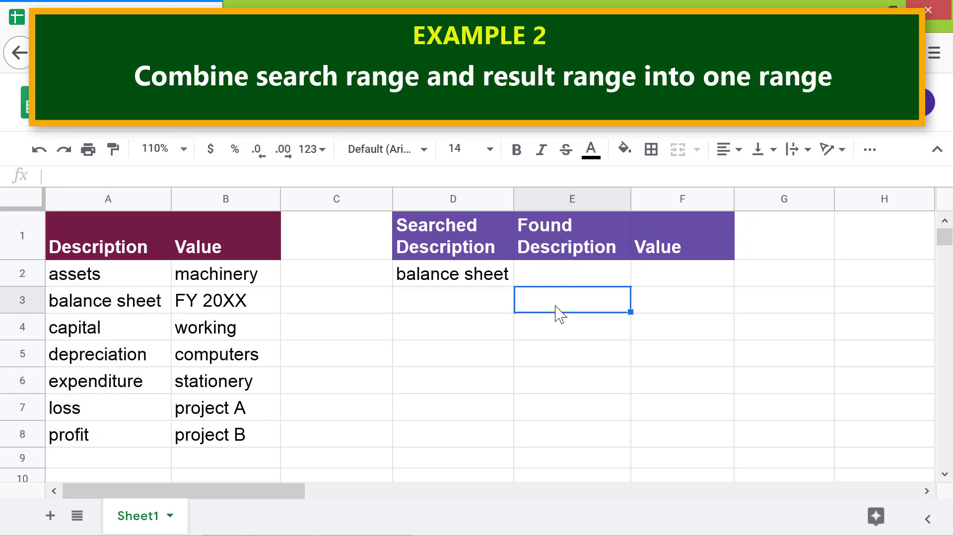
left_click_drag(629, 191, 641, 191)
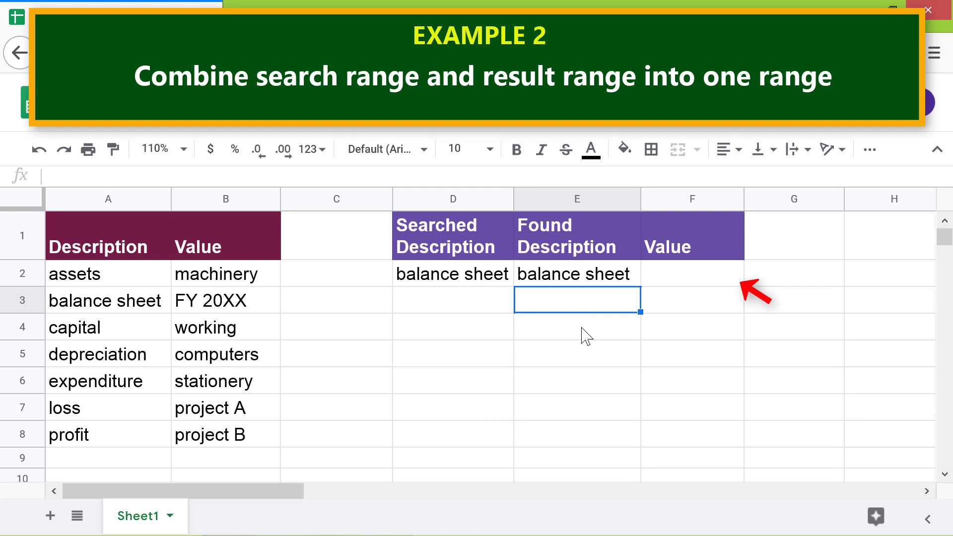
Step: Enter =LOOKUP(D2,A2:B8) in F2 to return 'FY 20XX' from the combined range
left_click(677, 276)
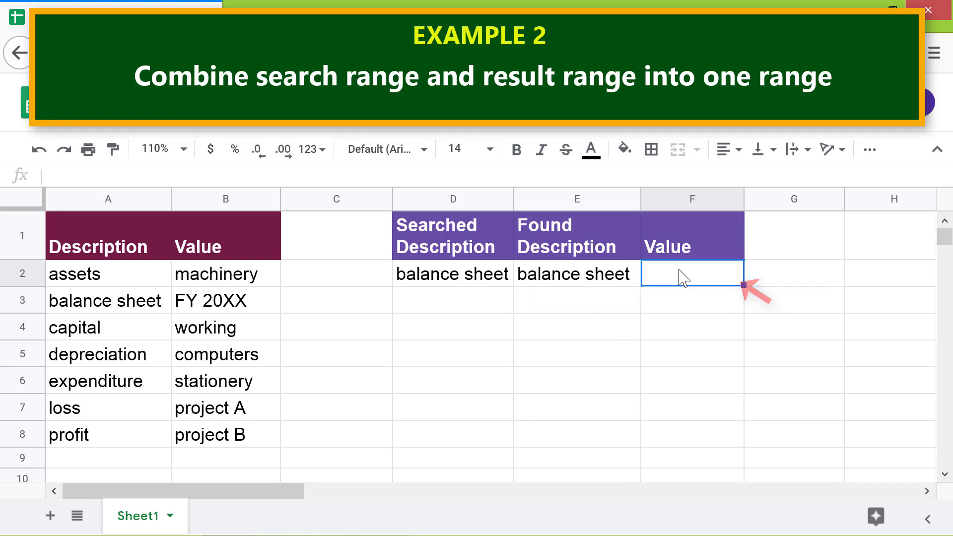
type("=loo")
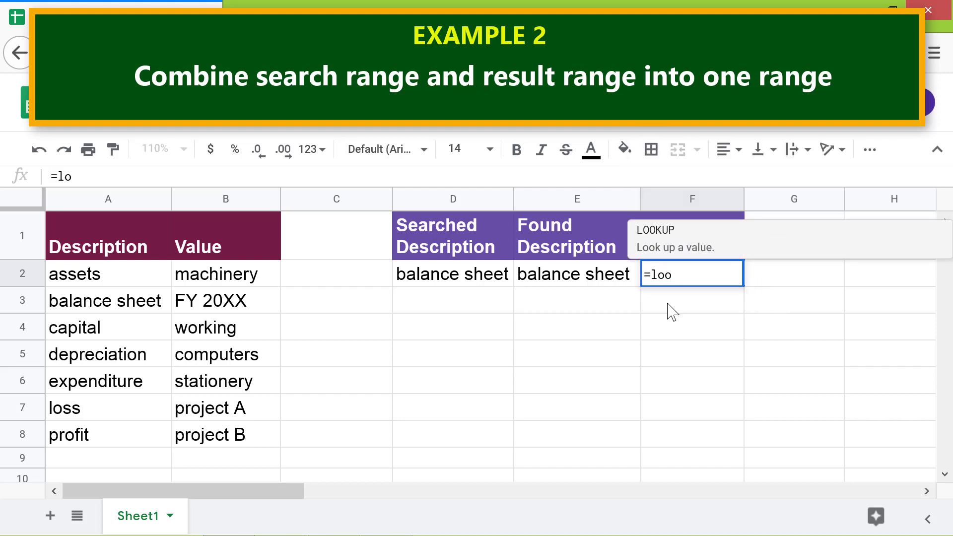
left_click(710, 233)
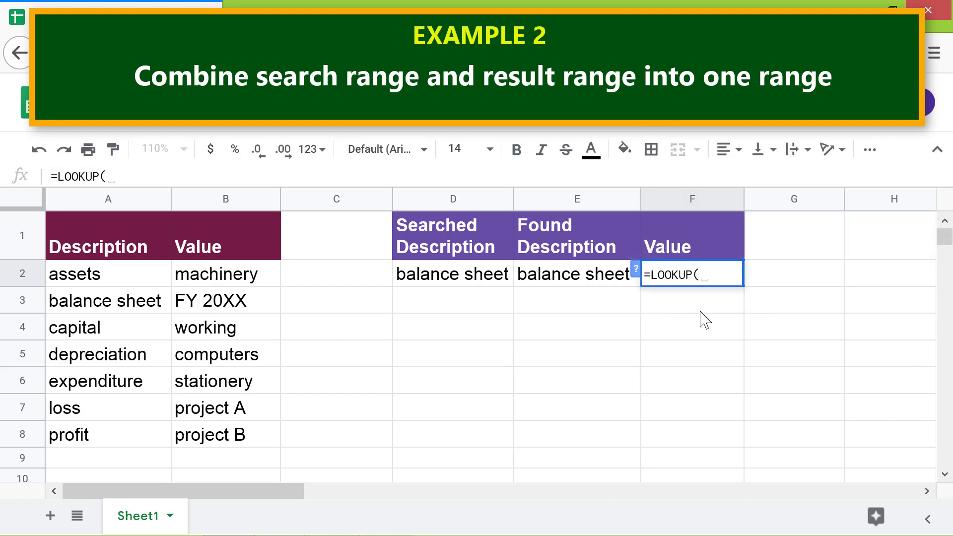
left_click(484, 280)
type(",")
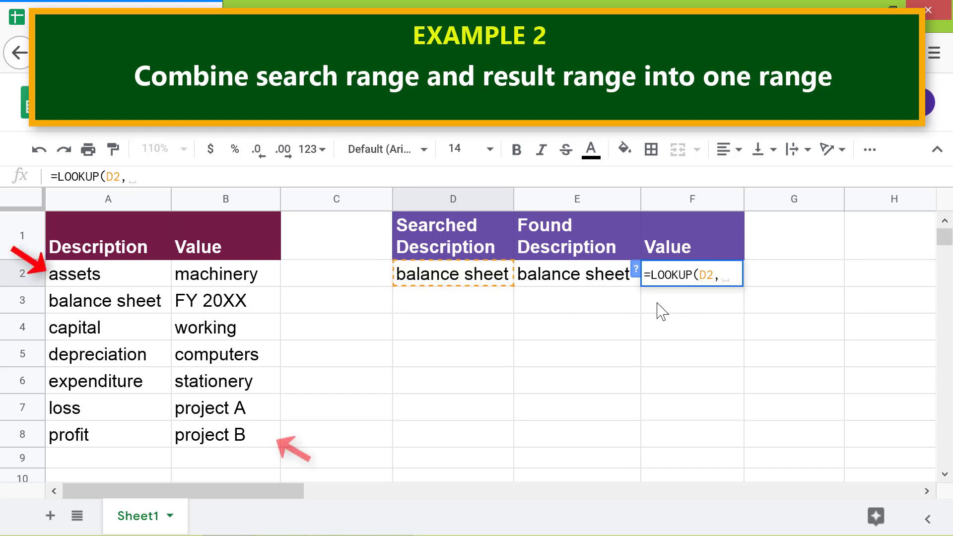
left_click(119, 279)
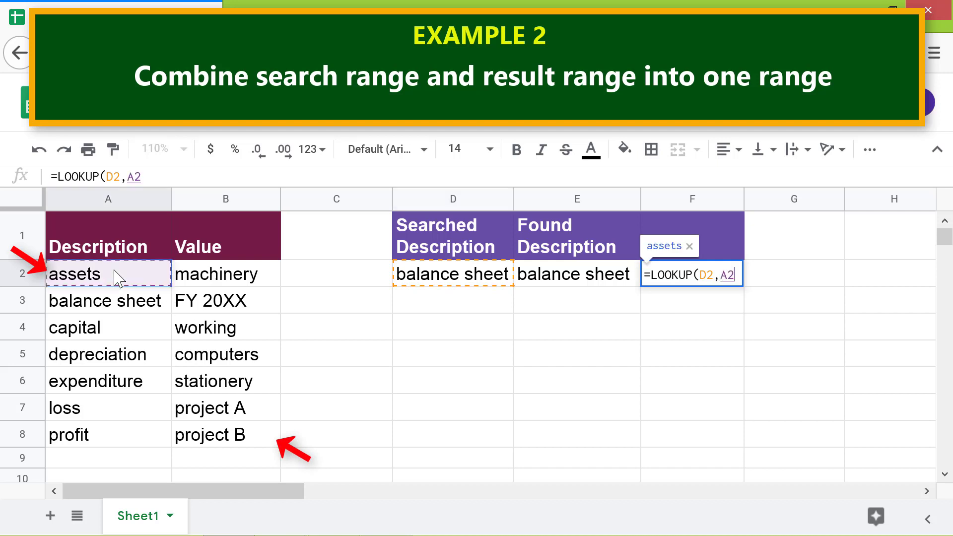
left_click(229, 437, "shift")
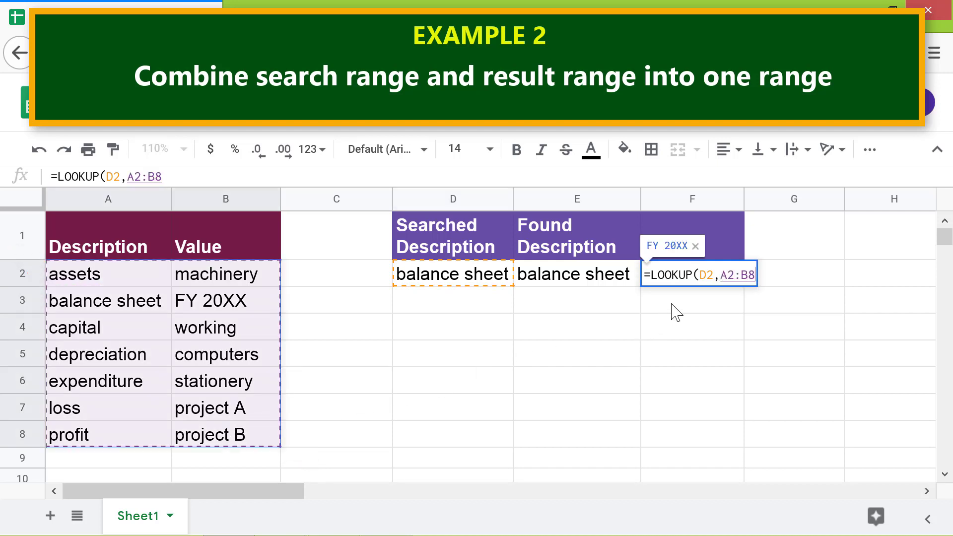
key("Return")
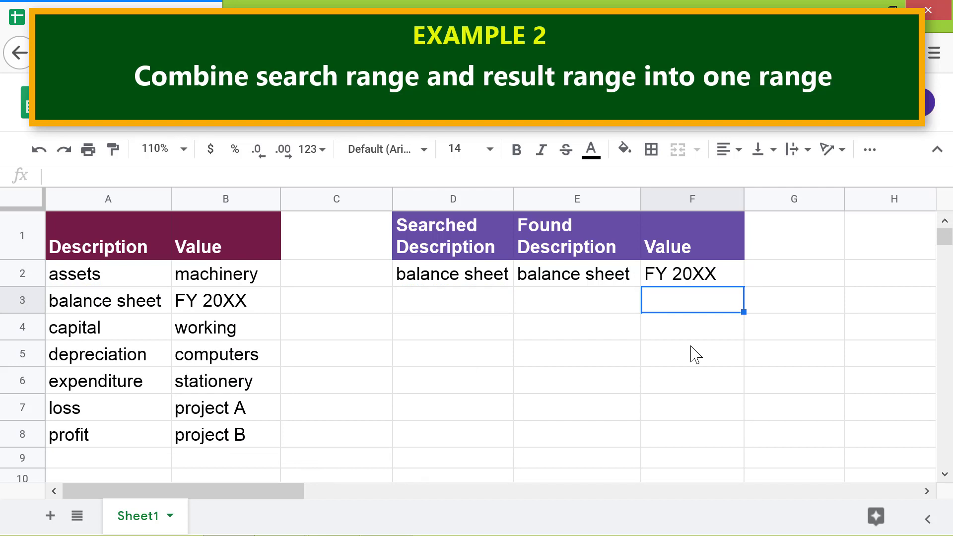